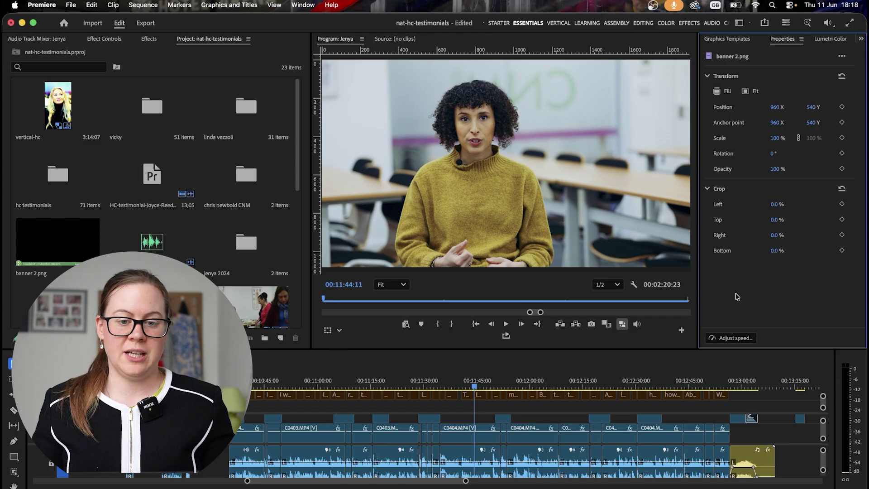
# Check the interview footage between about 00:11:31 and 00:11:44 and select the C0404.MP4 clip at 00:11:39:20.
pyautogui.click(475, 386)
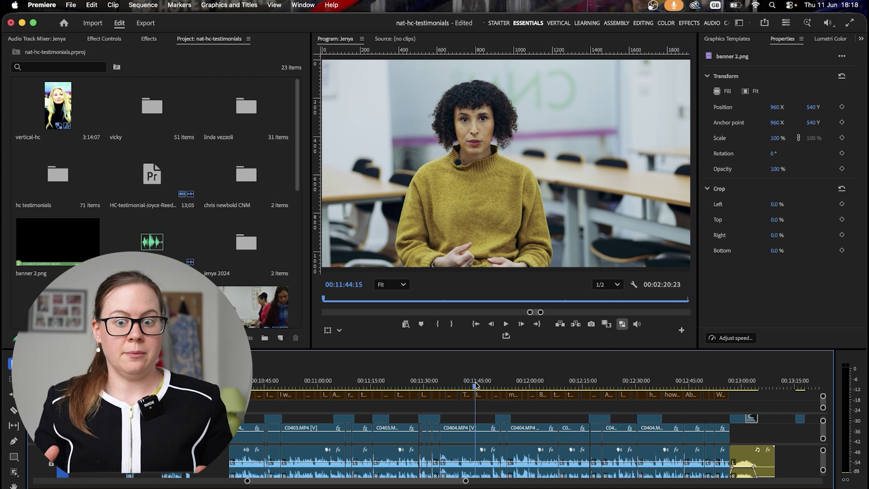
pyautogui.click(470, 440)
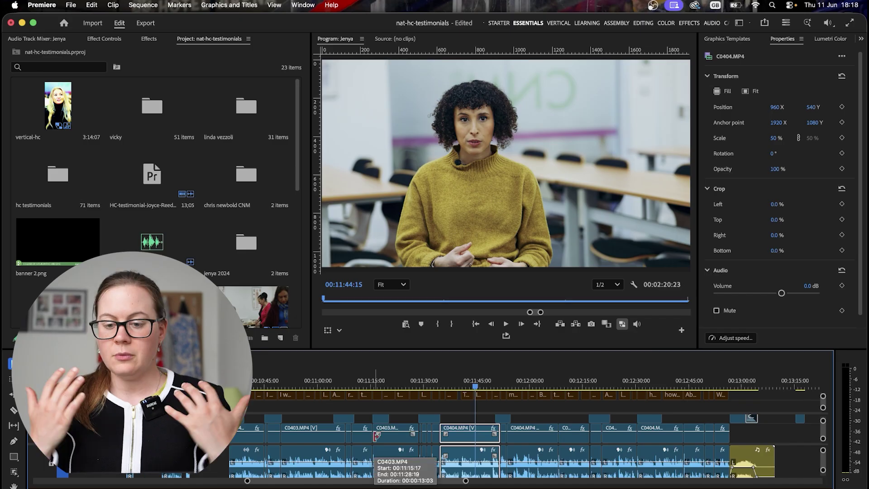
pyautogui.click(429, 383)
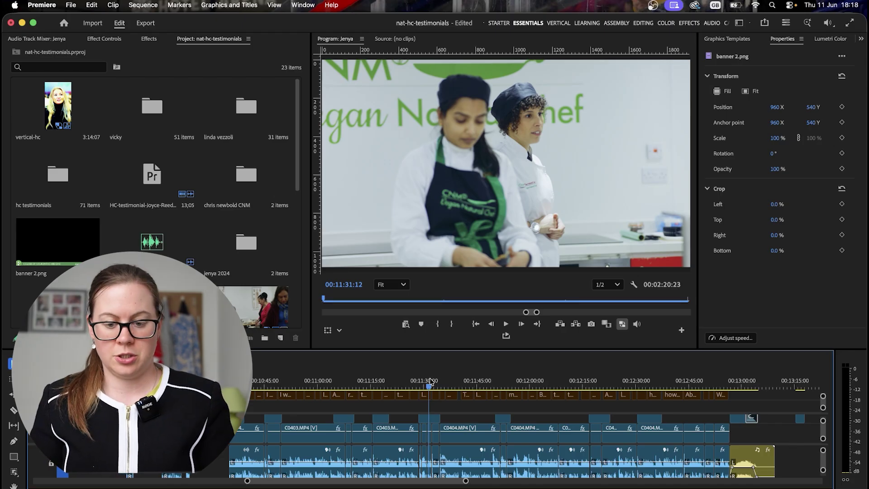
pyautogui.click(458, 382)
pyautogui.click(462, 442)
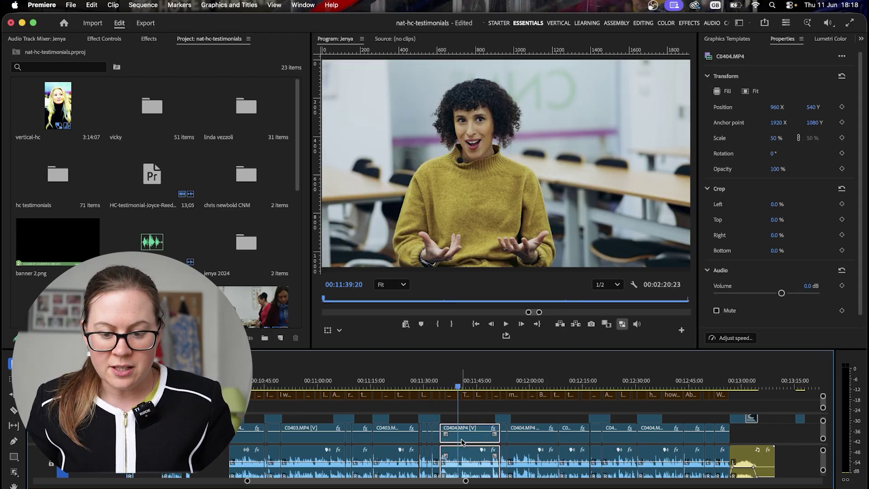
# Play the selected C0404.MP4 clip from around 00:11:43 to preview its current color.
pyautogui.press('=')
pyautogui.press('=')
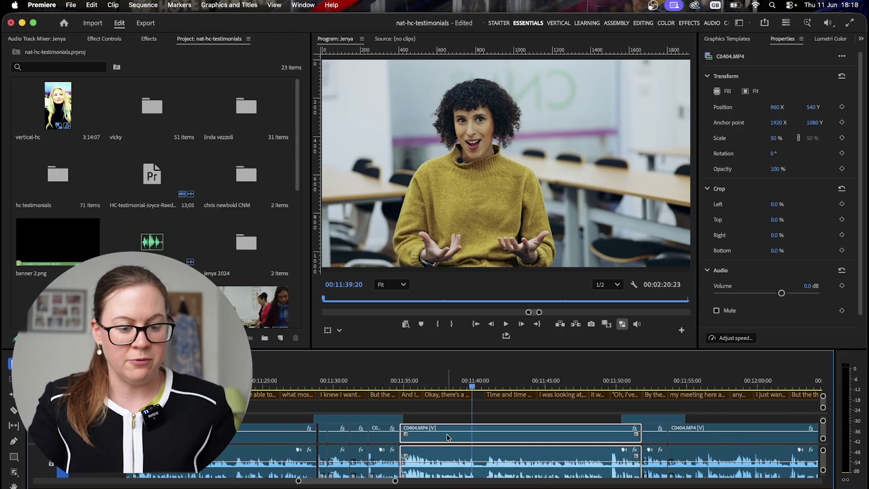
pyautogui.press('-')
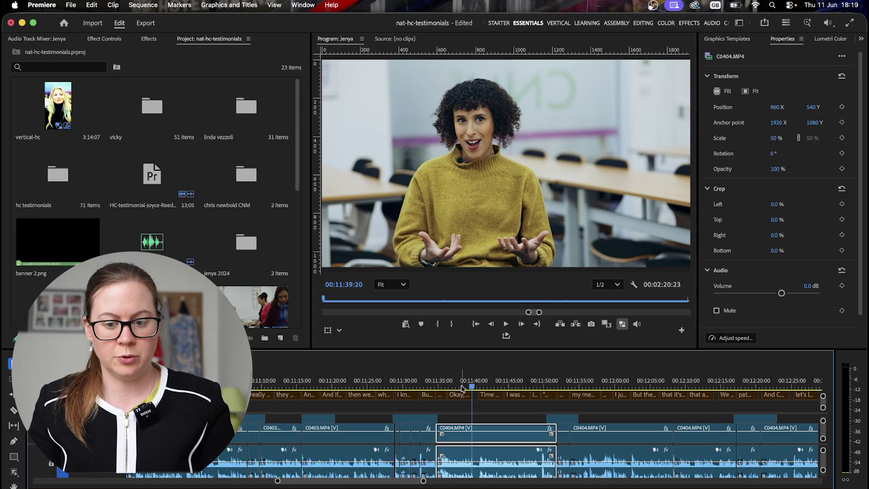
pyautogui.click(462, 386)
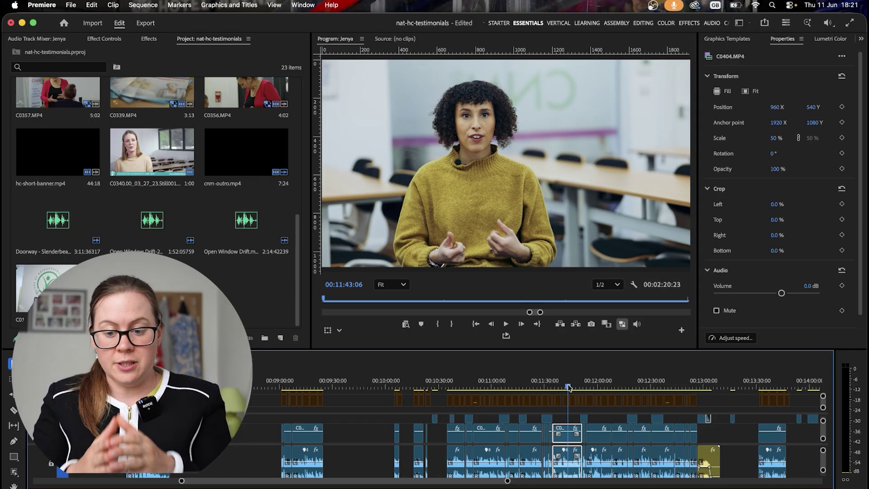
pyautogui.press('space')
pyautogui.press('space')
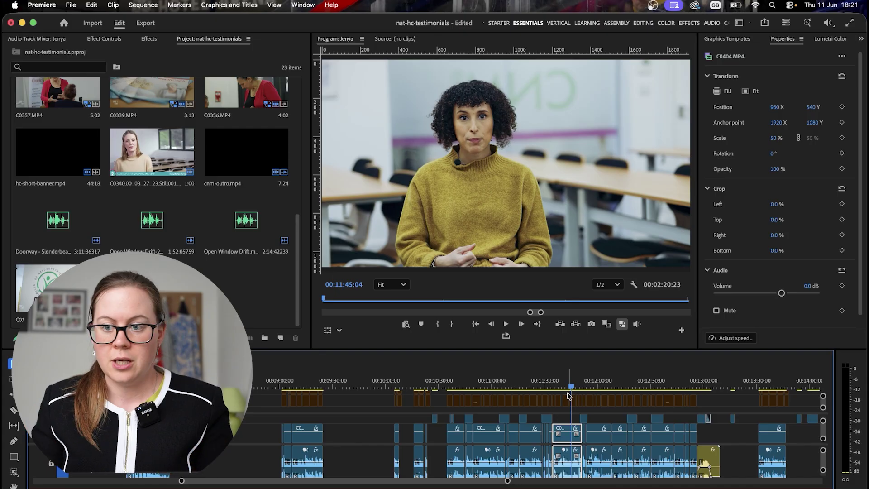
# Display the Lumetri Color controls for the selected C0404.MP4 clip.
pyautogui.click(825, 40)
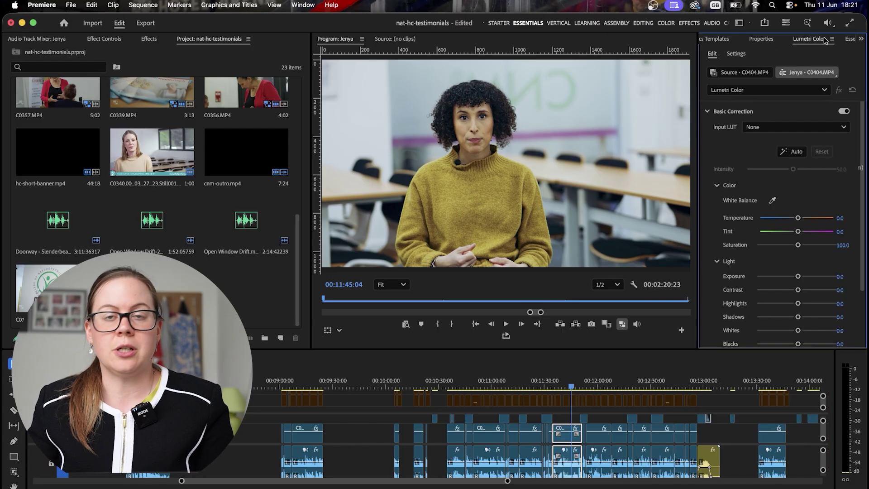
pyautogui.click(303, 6)
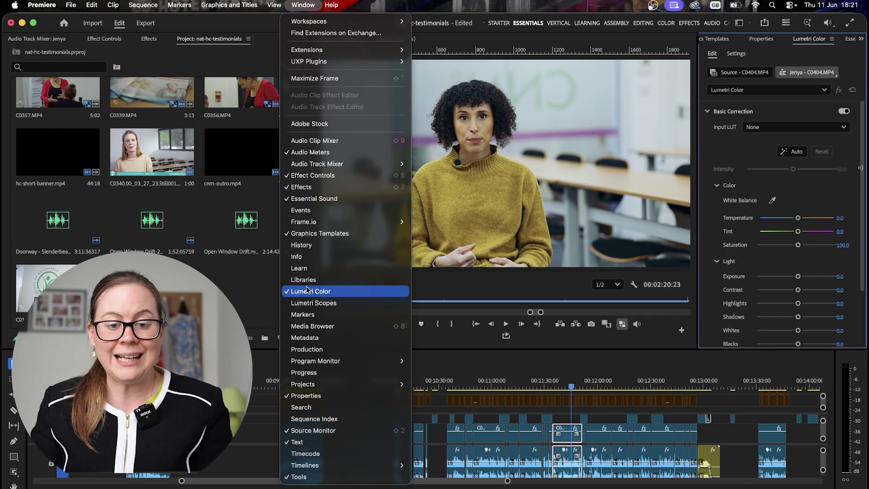
pyautogui.click(376, 293)
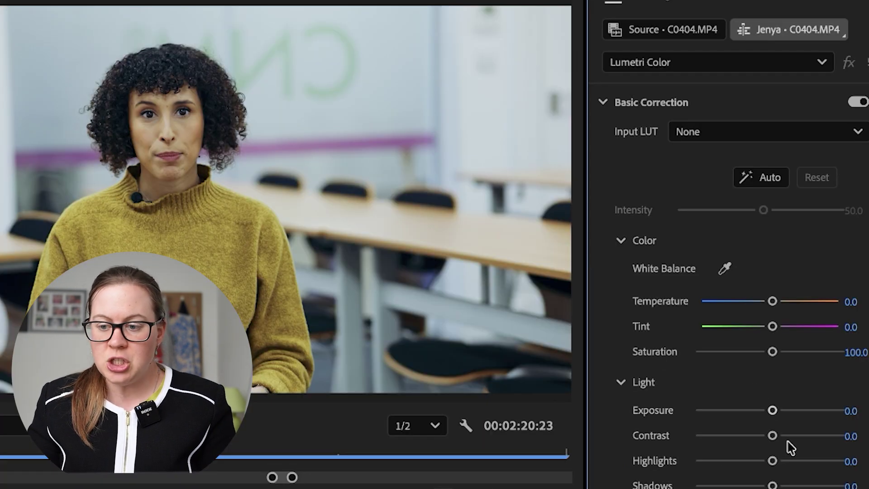
pyautogui.moveTo(776, 413); pyautogui.dragTo(672, 428)
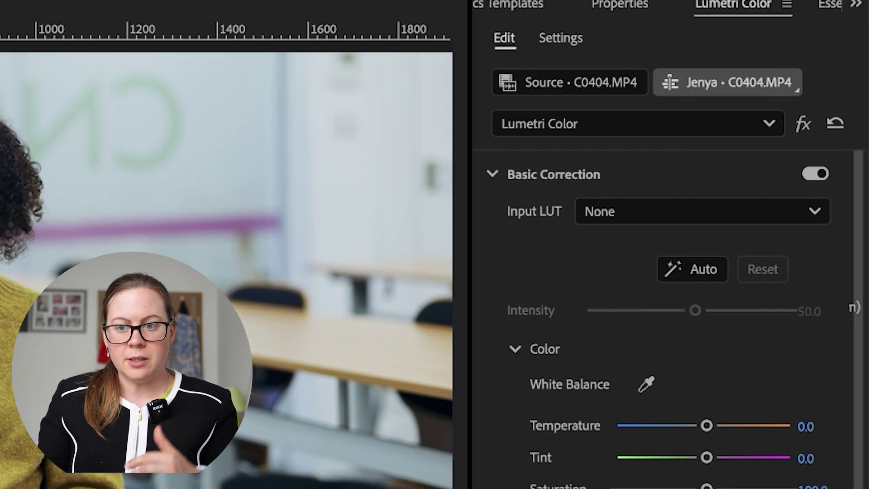
# Compare the Basic Correction values of the C0404.MP4 source with those of its instance in the sequence.
pyautogui.click(562, 83)
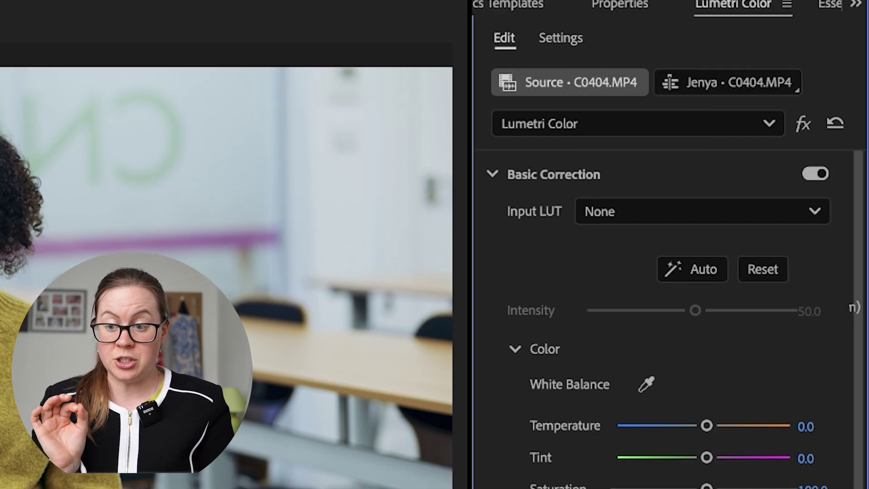
pyautogui.scroll(-6, 621, 443)
pyautogui.click(721, 79)
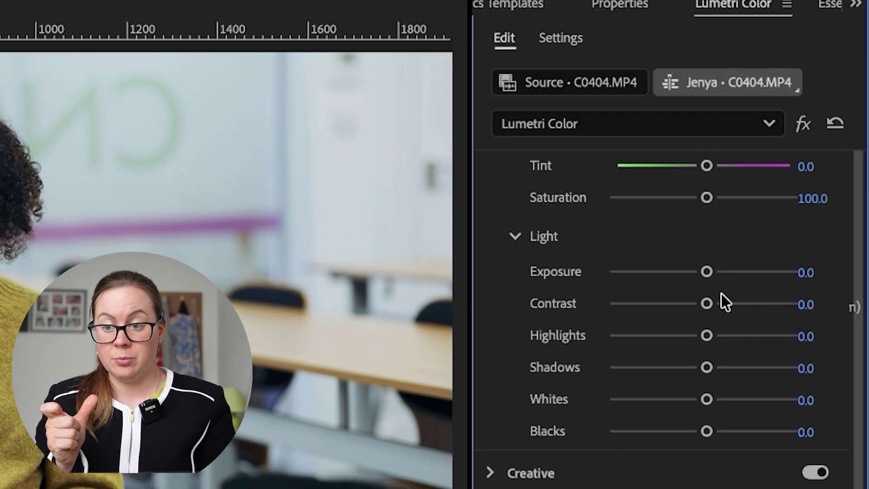
pyautogui.click(554, 83)
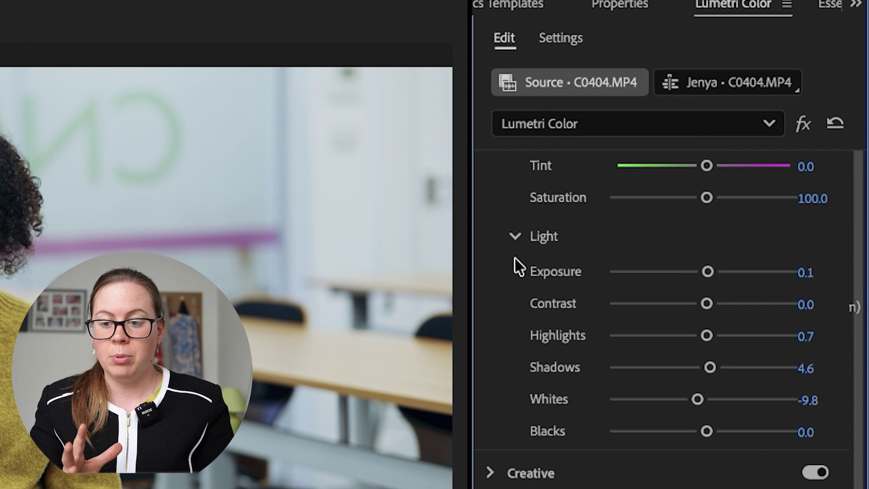
# Examine the Creative look, intensity and adjustment settings applied at source level to C0404.MP4.
pyautogui.scroll(-10, 494, 471)
pyautogui.scroll(4, 514, 463)
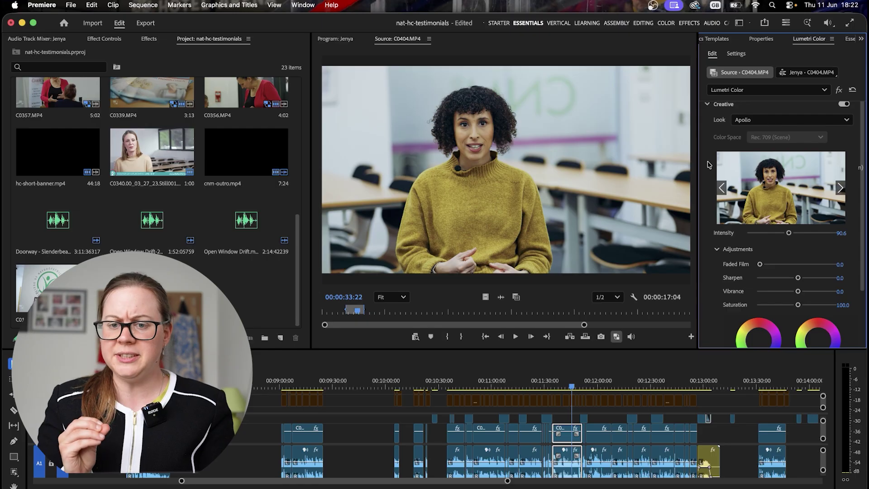
pyautogui.scroll(2, 495, 310)
pyautogui.scroll(1, 709, 167)
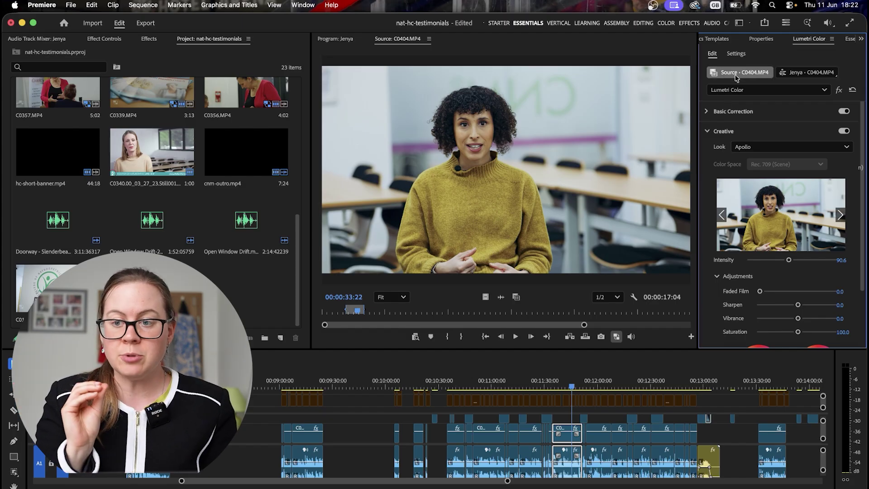
pyautogui.click(749, 77)
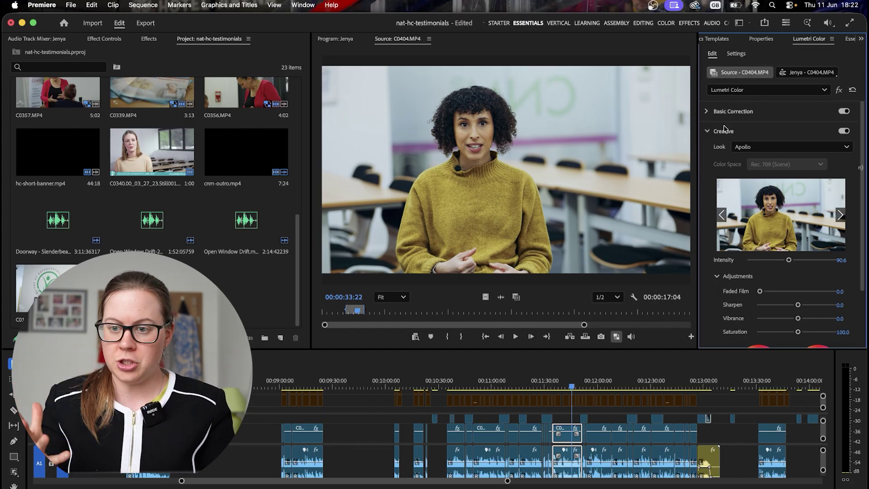
# Set the Temperature to -100 in the source-level Basic Correction of C0404.MP4.
pyautogui.click(707, 131)
pyautogui.click(706, 112)
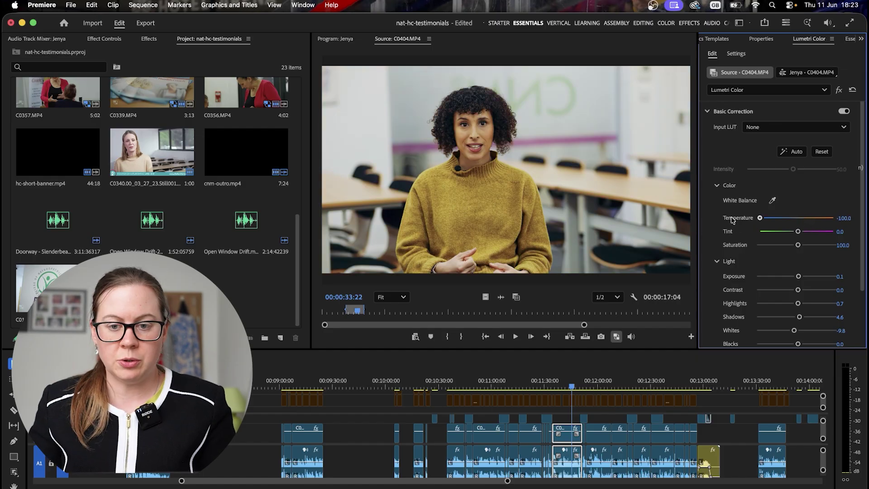
pyautogui.moveTo(799, 218); pyautogui.dragTo(733, 219)
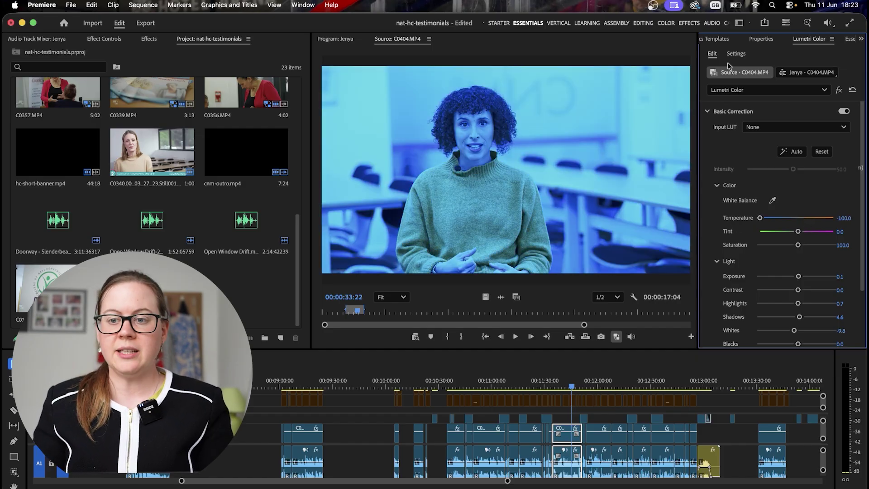
# Scrub through the sequence to check which other clips take on the source-level temperature change.
pyautogui.click(595, 386)
pyautogui.click(632, 384)
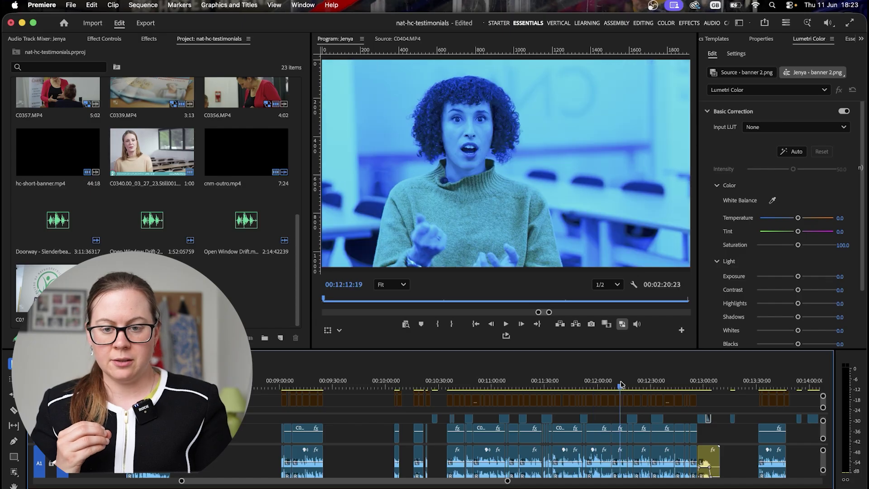
pyautogui.moveTo(632, 383); pyautogui.dragTo(649, 381)
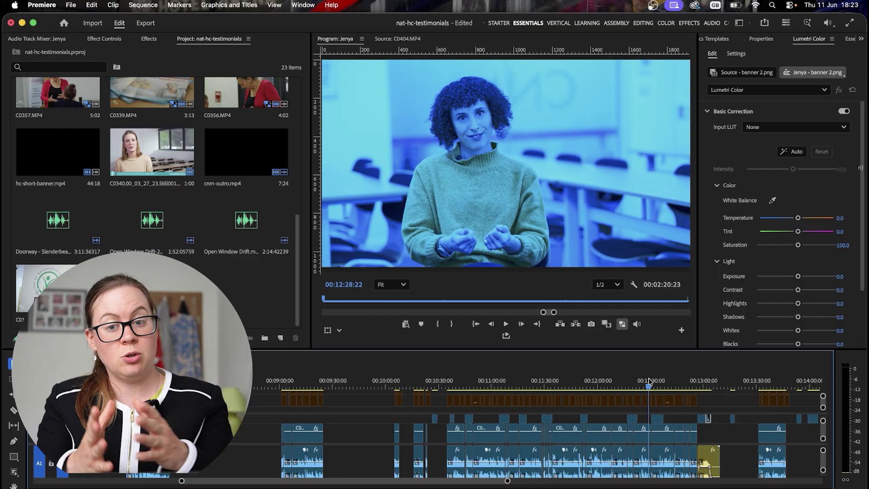
pyautogui.click(482, 383)
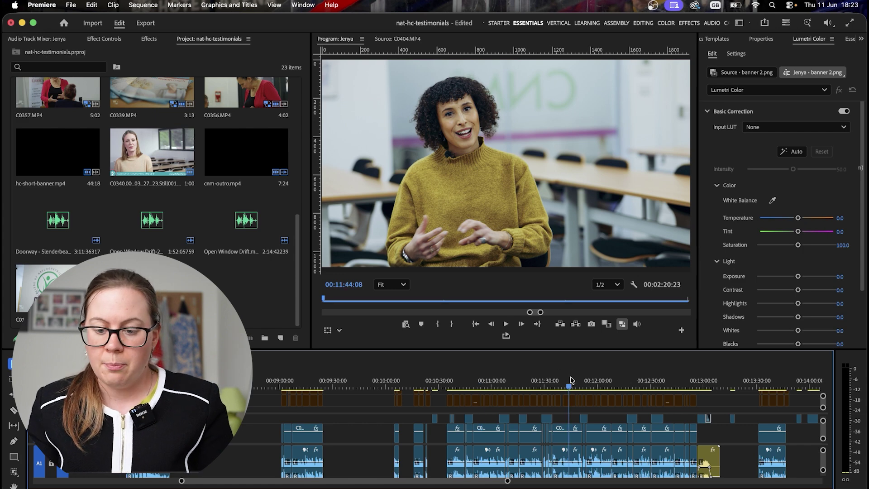
# Scrub across the interview clips between about 00:10:56 and 00:12:53 to compare their color without the blue cast.
pyautogui.click(598, 383)
pyautogui.moveTo(598, 383); pyautogui.dragTo(669, 386)
pyautogui.click(693, 384)
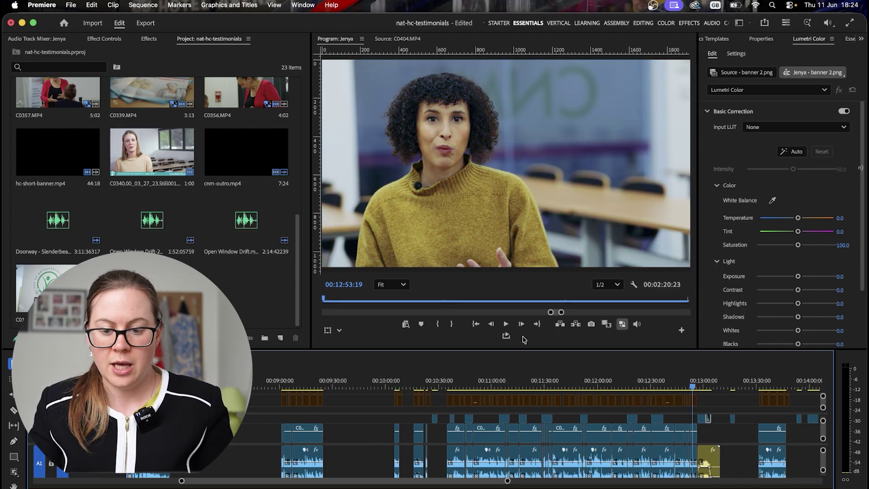
pyautogui.click(485, 387)
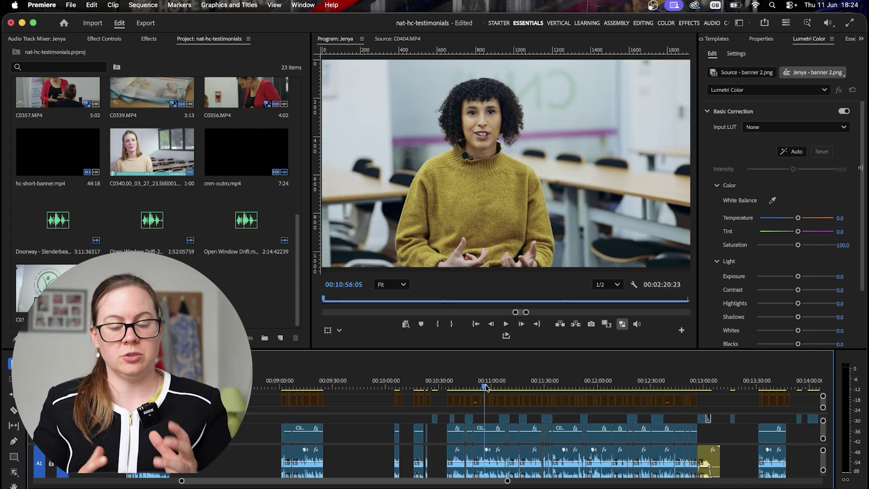
pyautogui.click(569, 386)
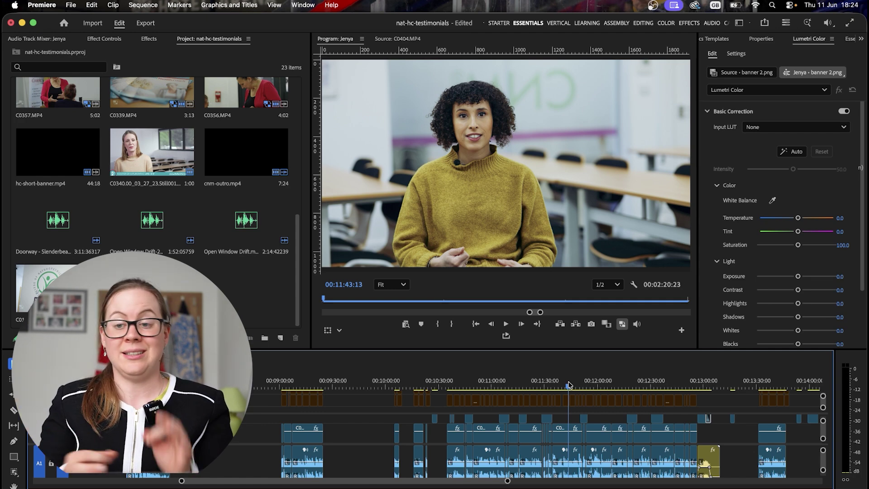
pyautogui.moveTo(569, 385); pyautogui.dragTo(604, 384)
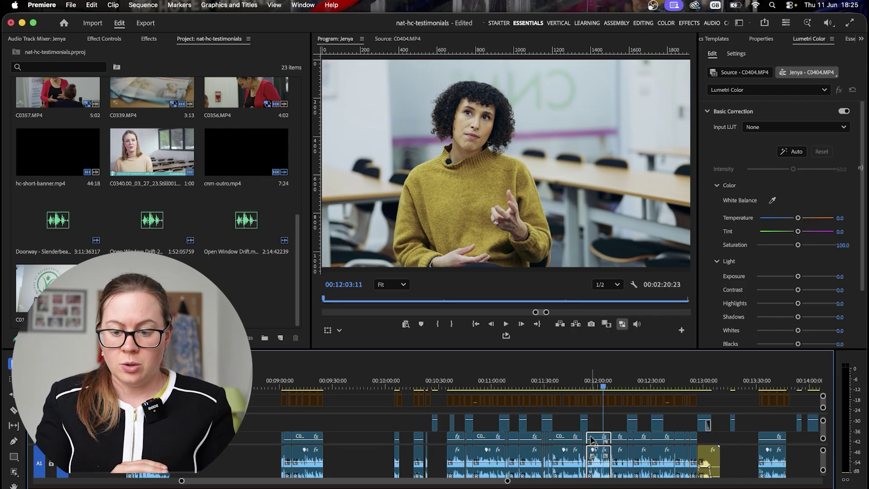
# Copy the Lumetri Color effect from the source-level effect controls of C0404.MP4.
pyautogui.click(107, 38)
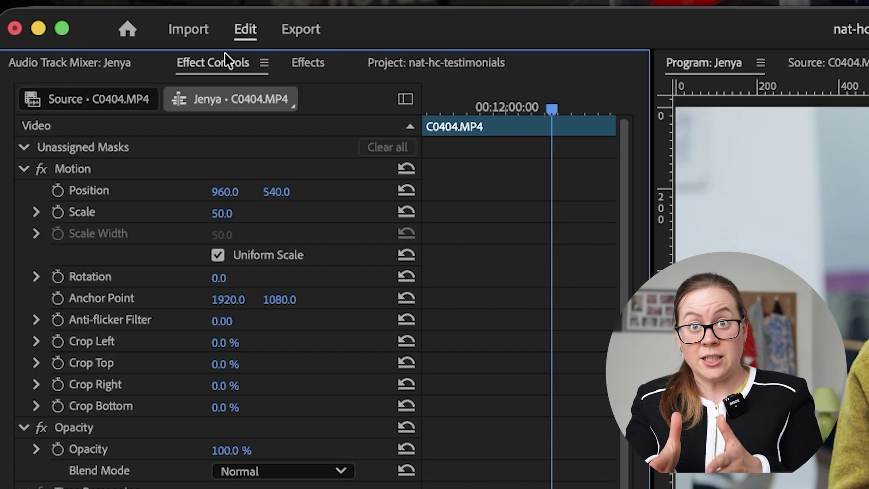
pyautogui.click(71, 96)
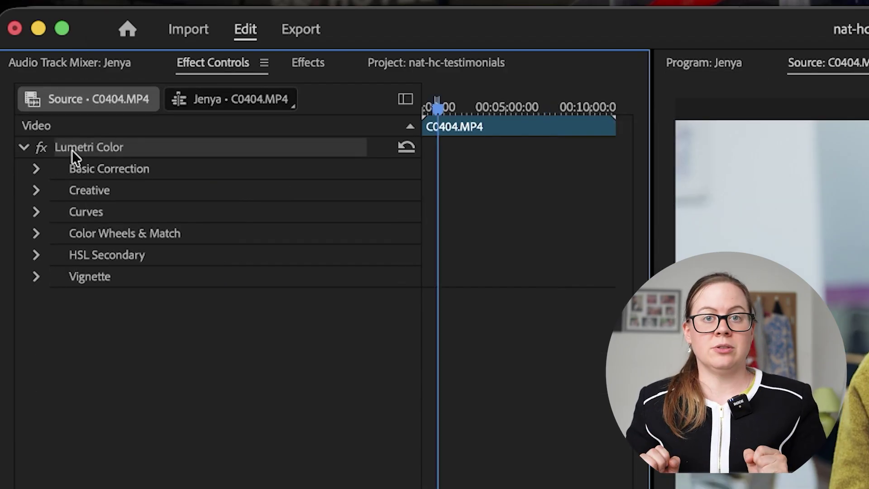
pyautogui.rightClick(107, 151)
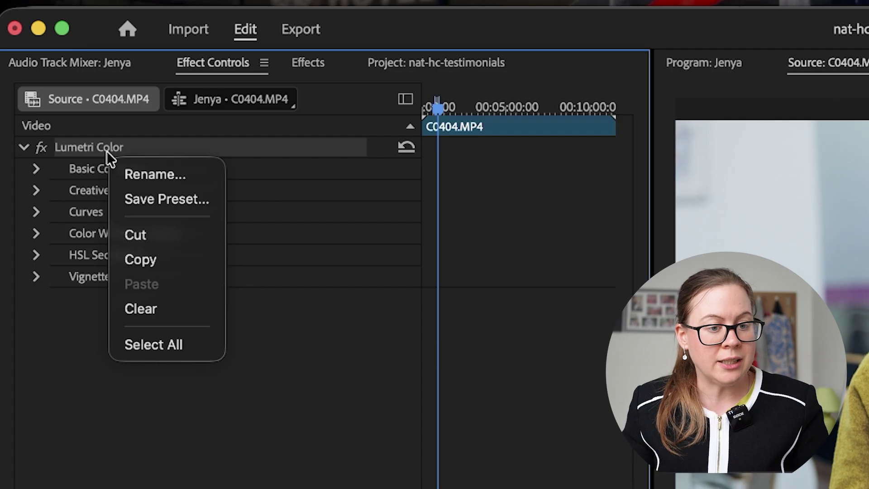
pyautogui.click(138, 260)
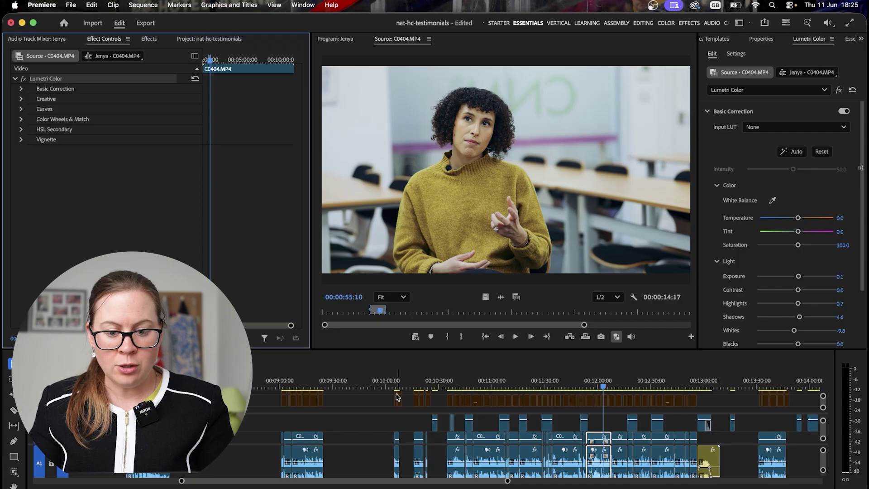
# Paste the copied Lumetri Color effect onto the source of the ungraded C0402.MP4 clip near 00:10:17.
pyautogui.click(835, 488)
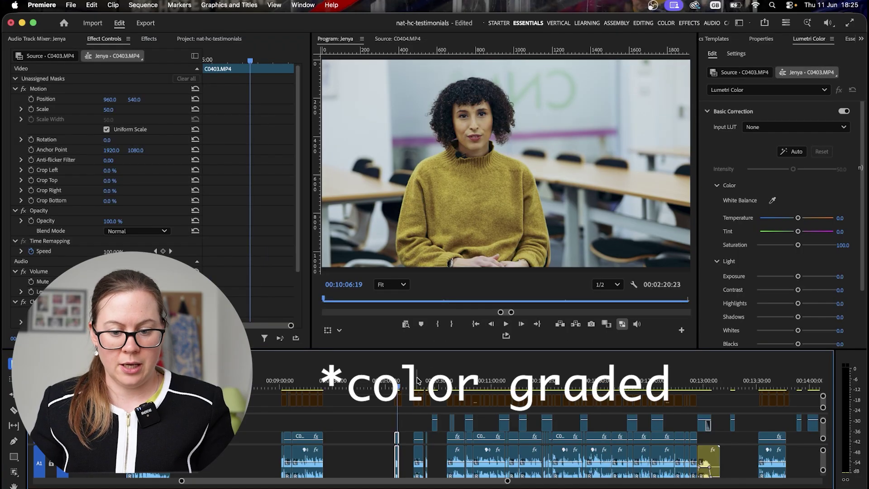
pyautogui.click(415, 381)
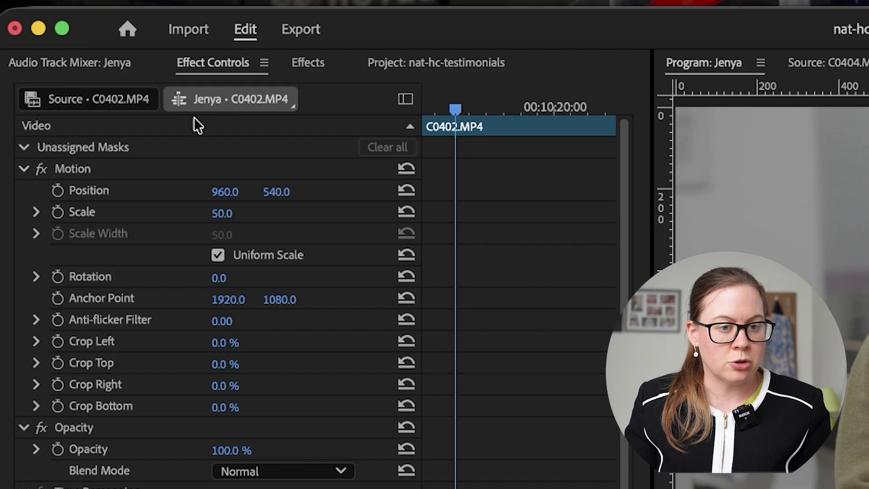
pyautogui.click(40, 99)
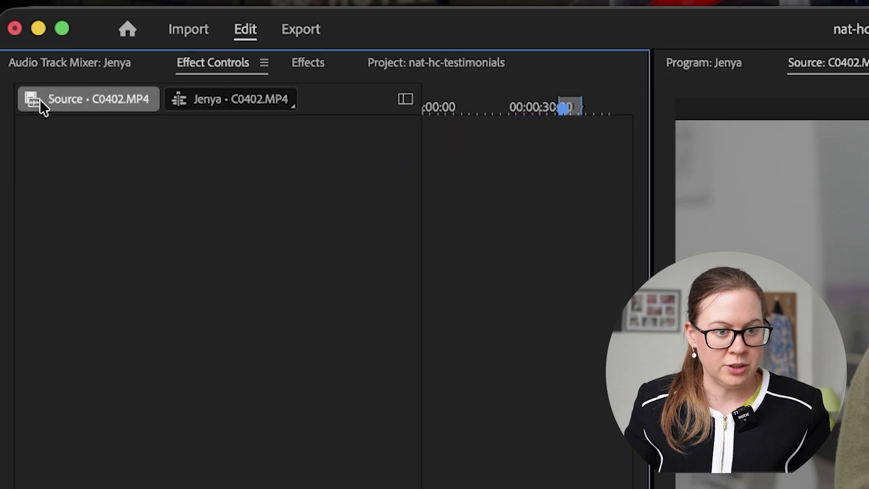
pyautogui.rightClick(95, 205)
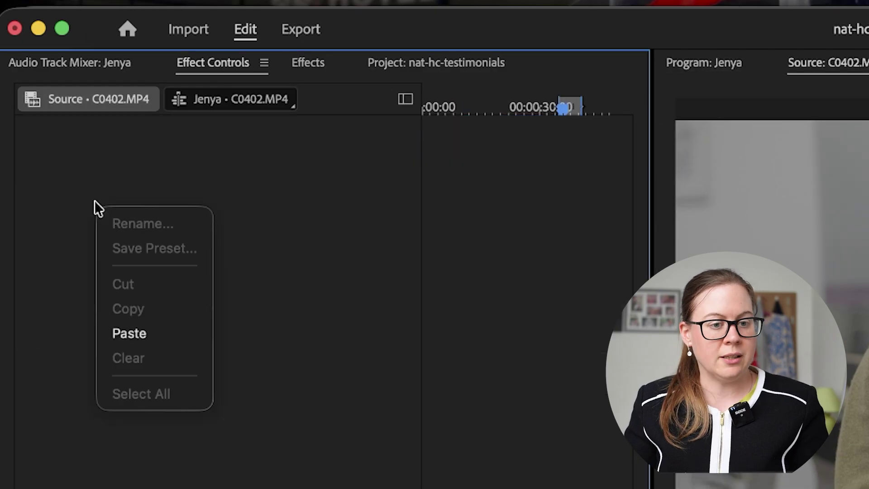
pyautogui.click(165, 336)
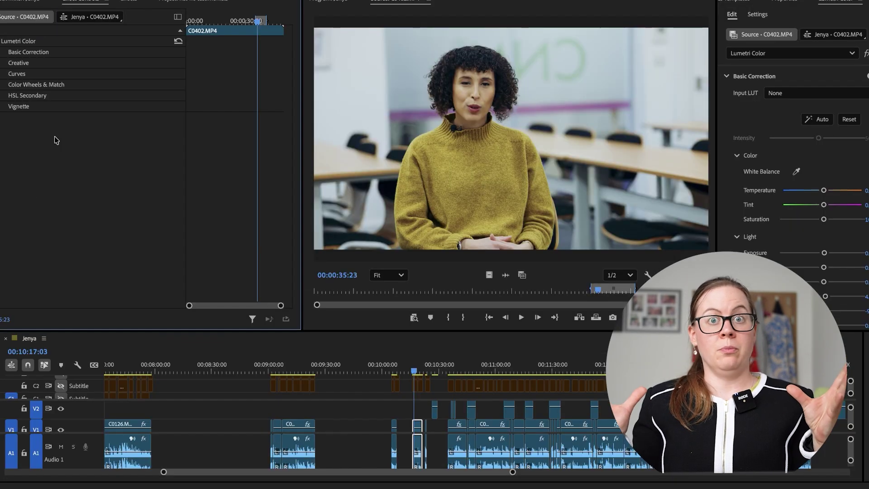